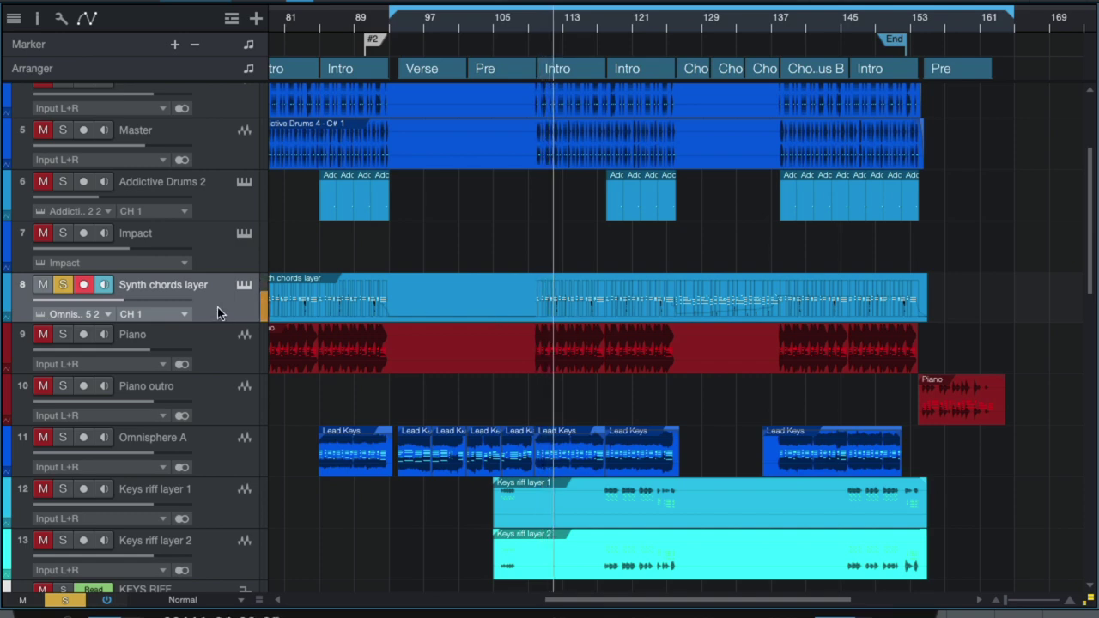
Step: In the mixer, open the Synth chords layer's Phaser² effect and unsolo that channel
{"action": "key", "text": "F3"}
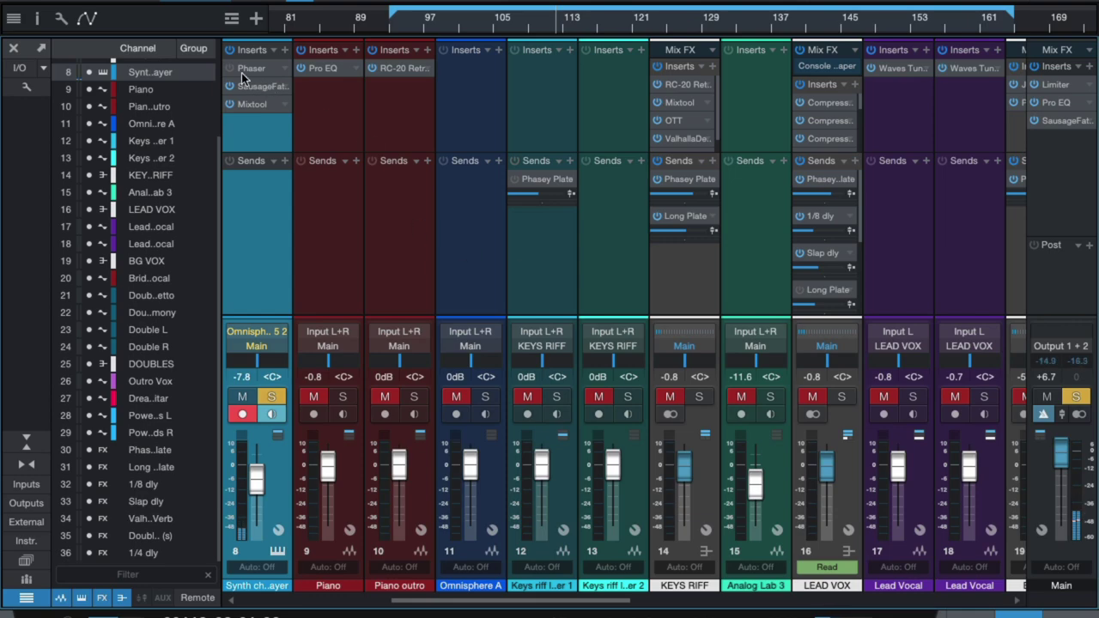
{"action": "left_click", "coordinate": [249, 70]}
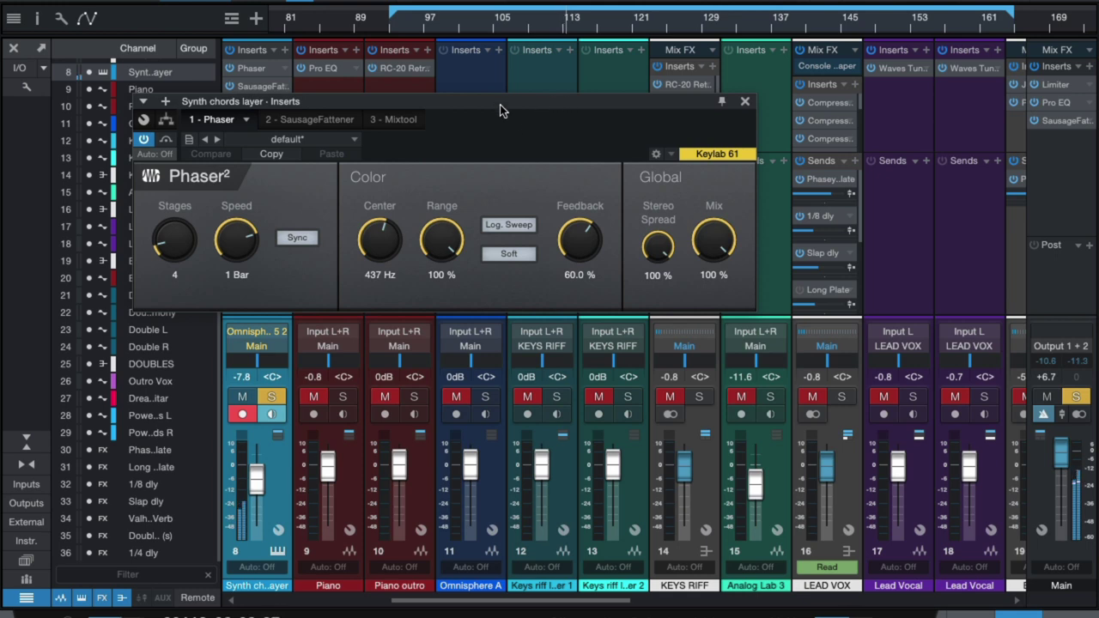
{"action": "left_click", "coordinate": [275, 399]}
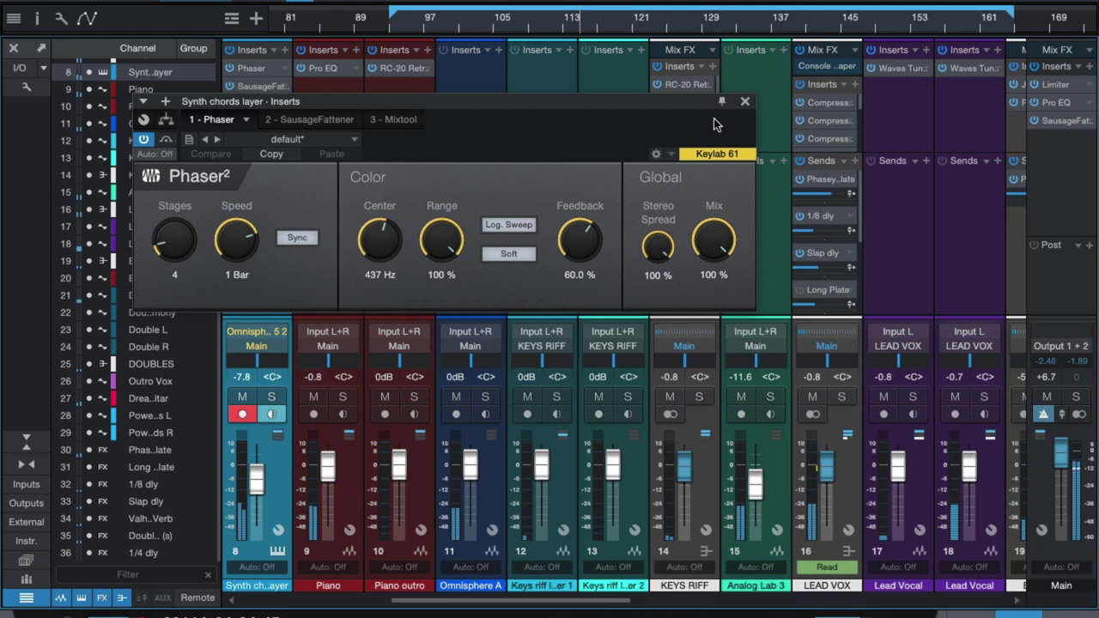
Step: Close the Phaser² window and settle the Synth chords layer fader at -7.3 dB after trying it louder
{"action": "left_click", "coordinate": [744, 103]}
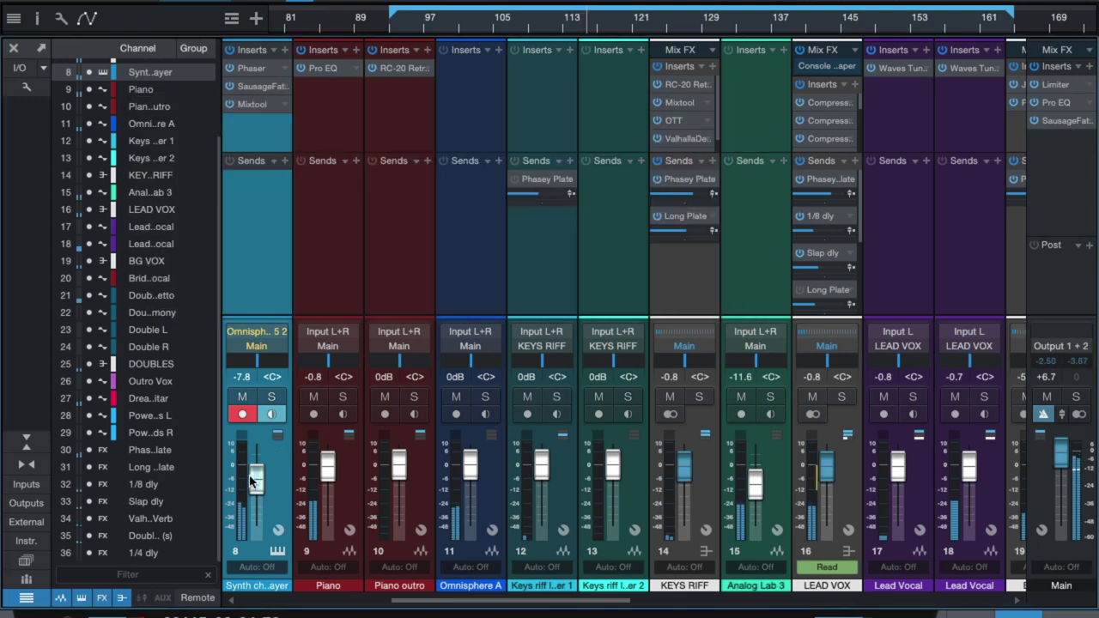
{"action": "left_click_drag", "start_coordinate": [251, 481], "coordinate": [254, 464]}
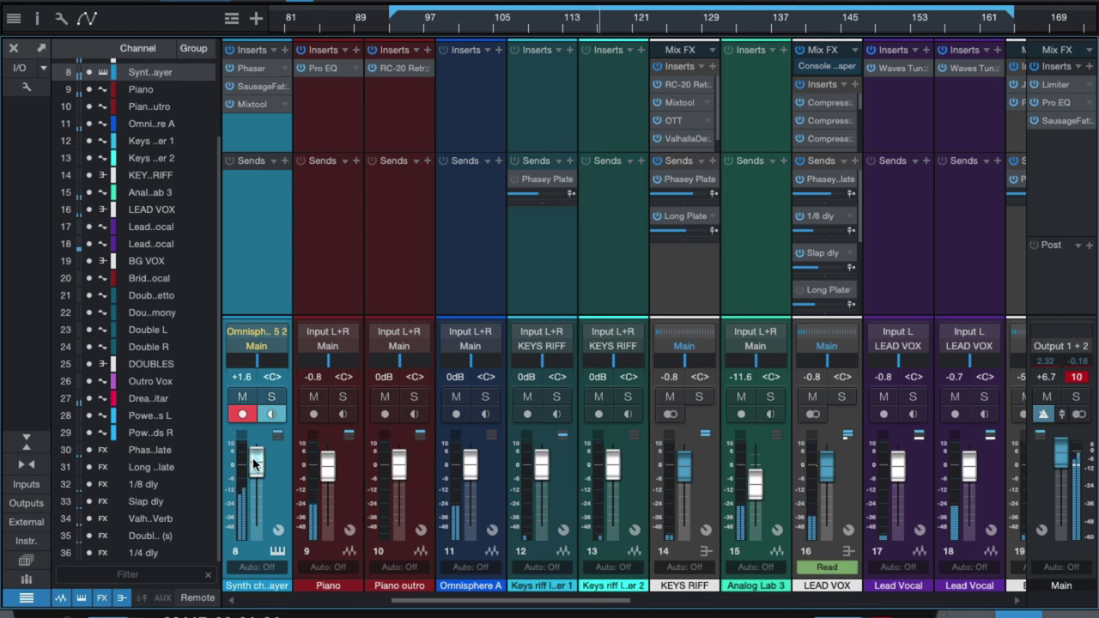
{"action": "left_click_drag", "start_coordinate": [255, 464], "coordinate": [255, 480]}
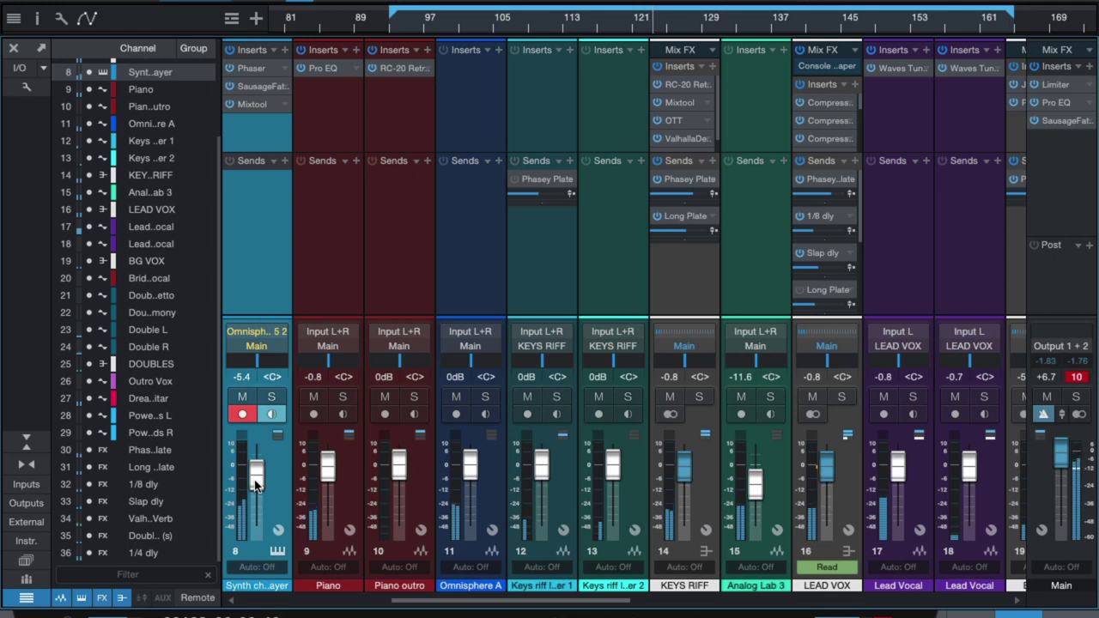
{"action": "left_click_drag", "start_coordinate": [256, 486], "coordinate": [256, 490]}
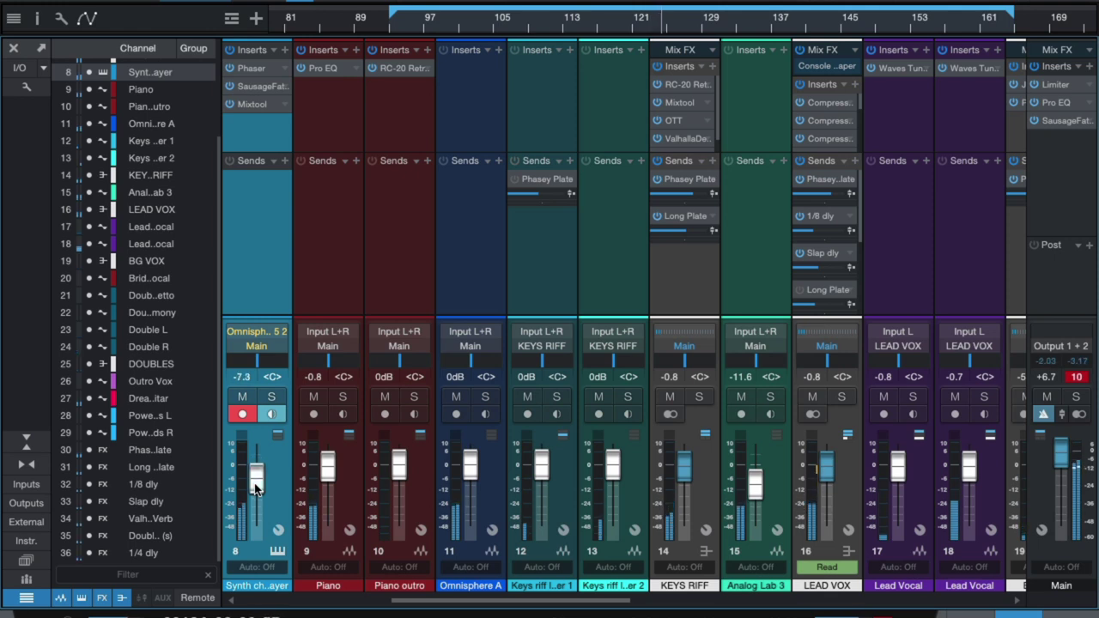
Step: Back in the arrangement, play Synth Chords BIG soloed, then unsolo it
{"action": "left_click", "coordinate": [13, 49]}
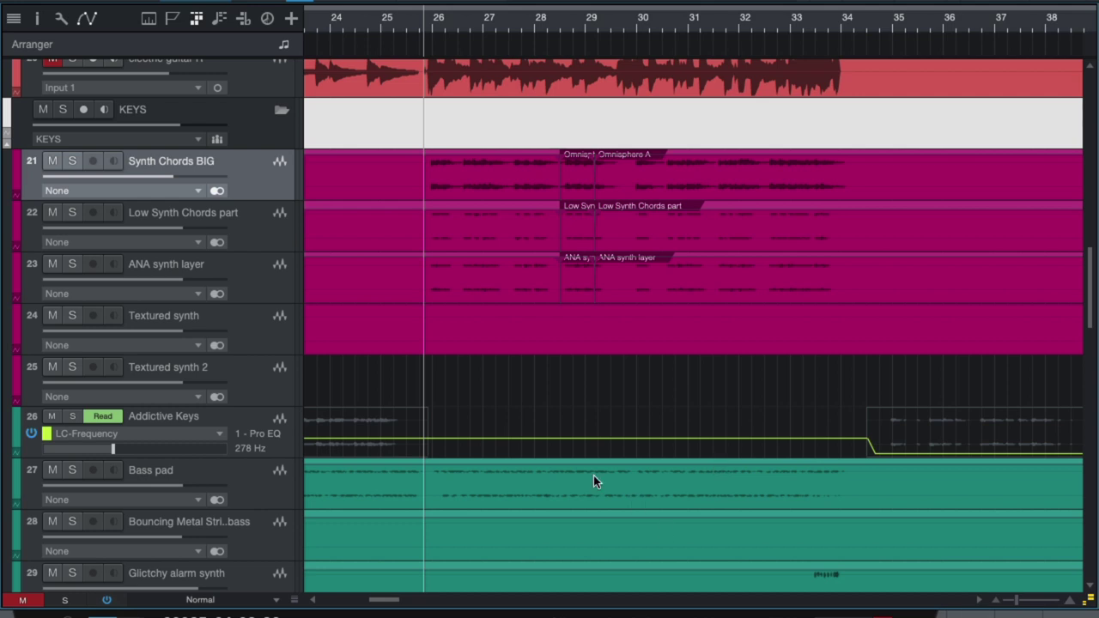
{"action": "left_click", "coordinate": [72, 162]}
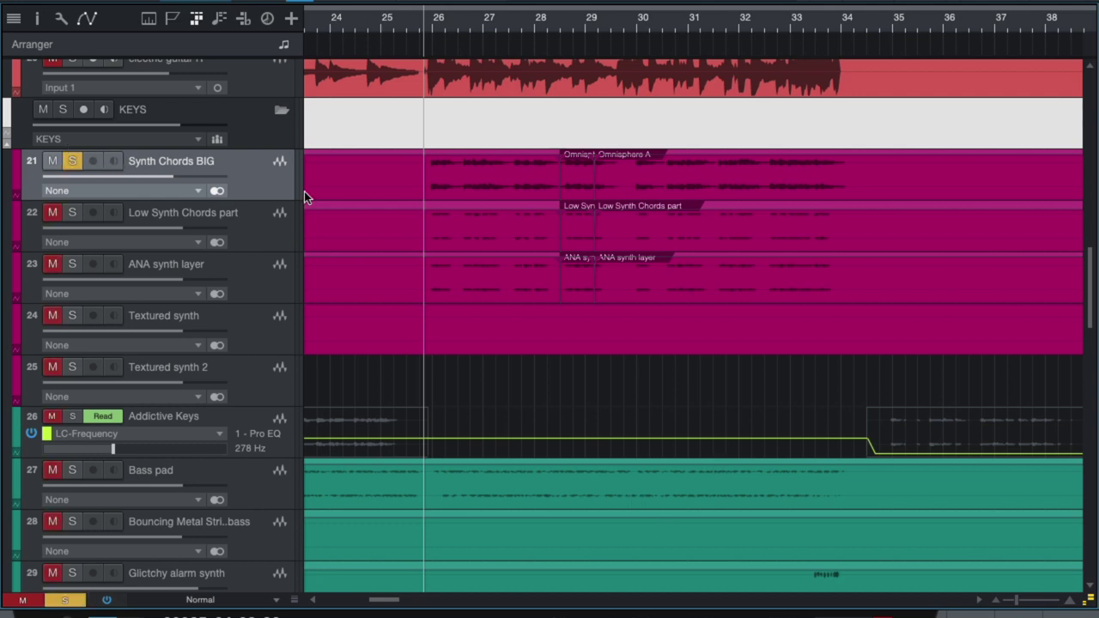
{"action": "key", "text": "space"}
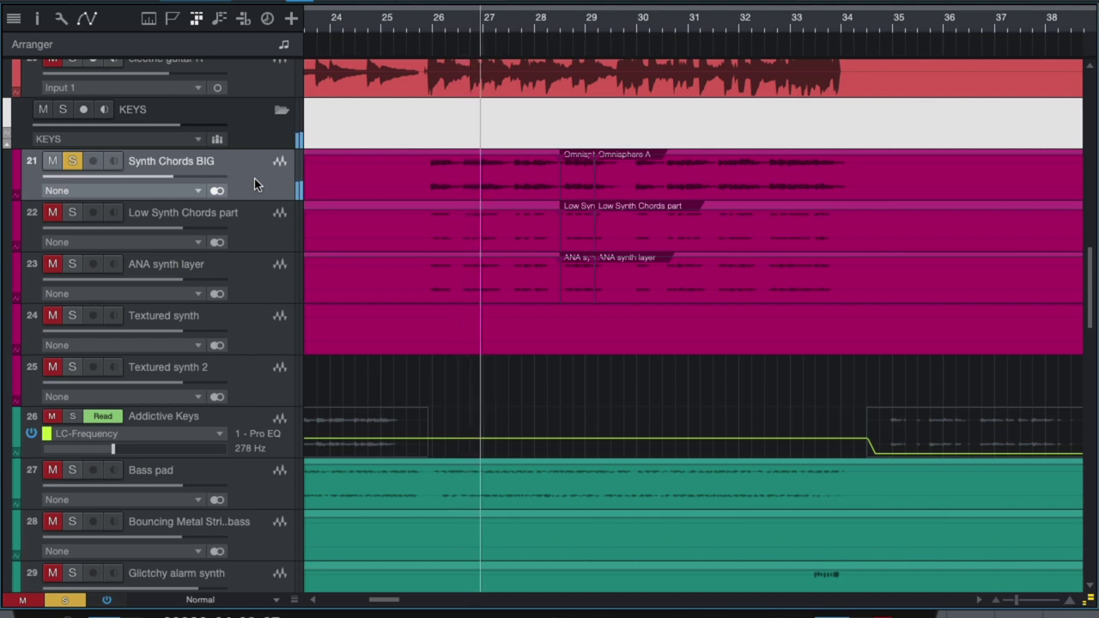
{"action": "key", "text": "s"}
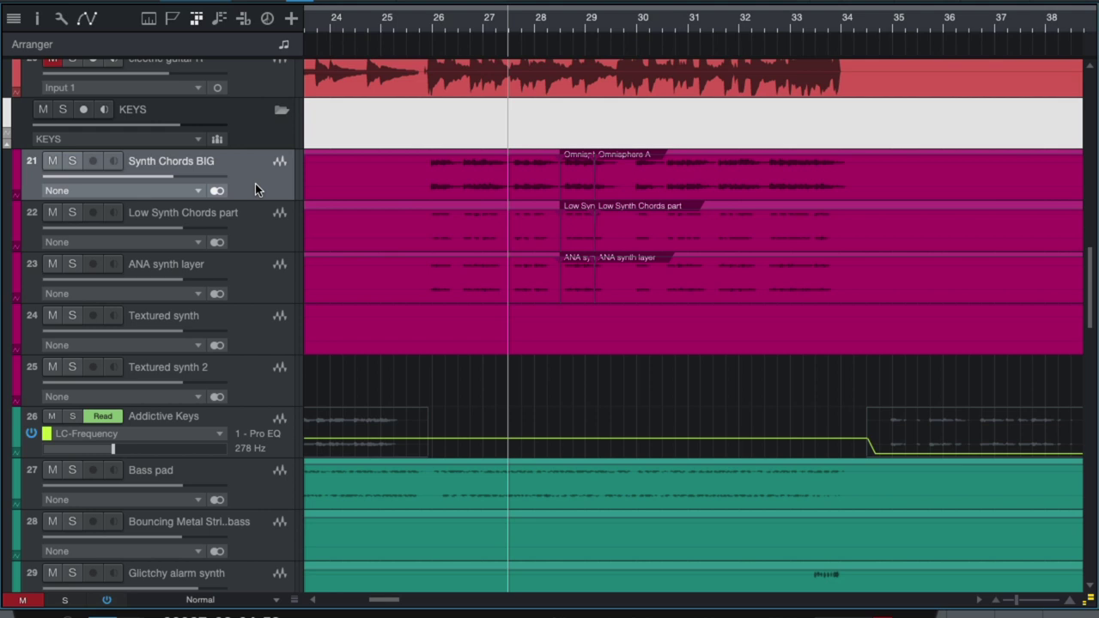
Step: Solo the Low Synth Chords part track, then the ANA synth layer track
{"action": "left_click", "coordinate": [254, 232]}
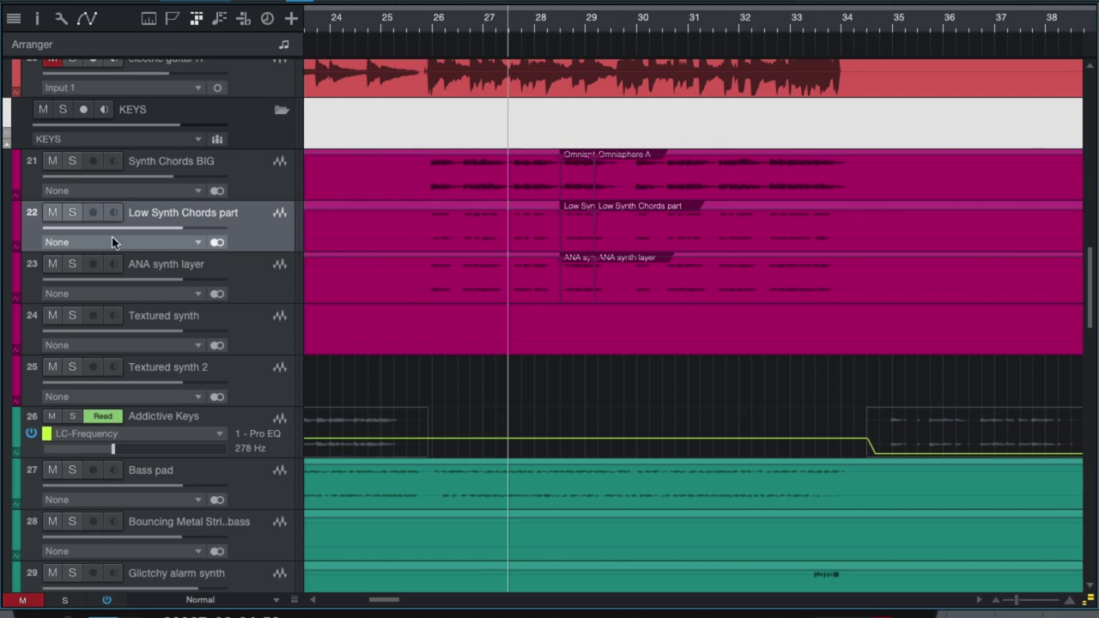
{"action": "left_click", "coordinate": [73, 211]}
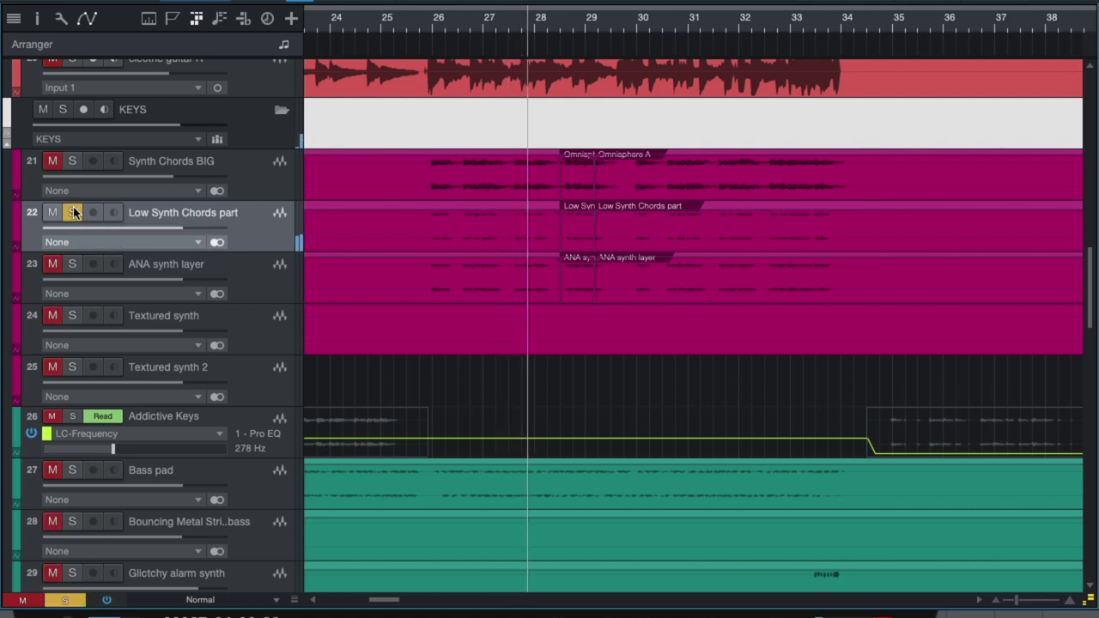
{"action": "left_click", "coordinate": [464, 263]}
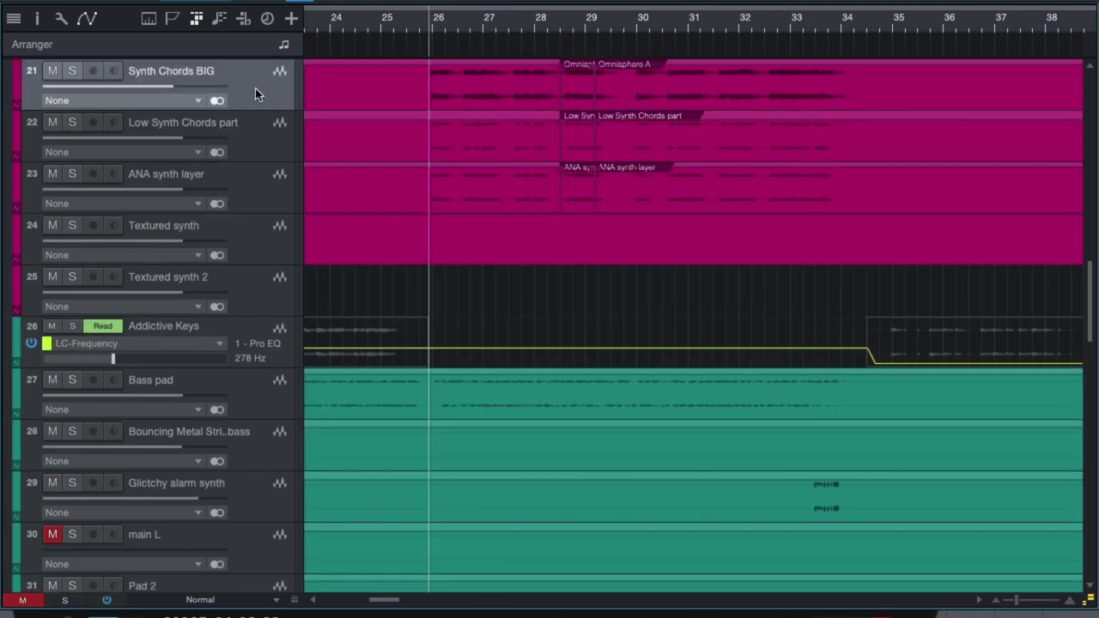
Step: Close the OTT compressor on the SYNTHS bus and raise its fader to about -2.5 dB
{"action": "key", "text": "F3"}
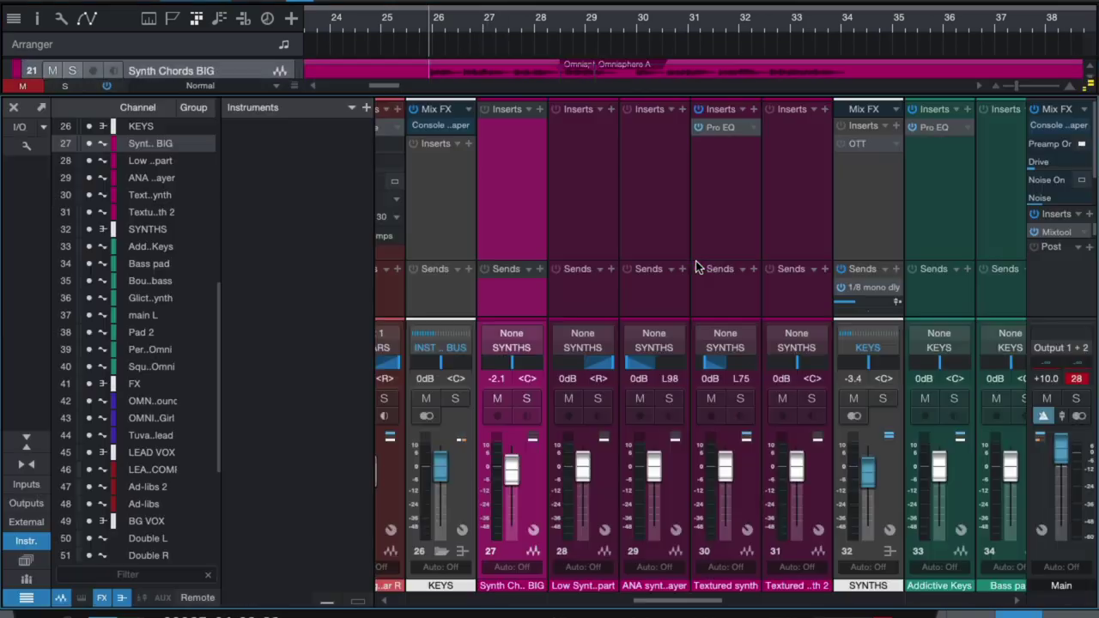
{"action": "left_click", "coordinate": [879, 175]}
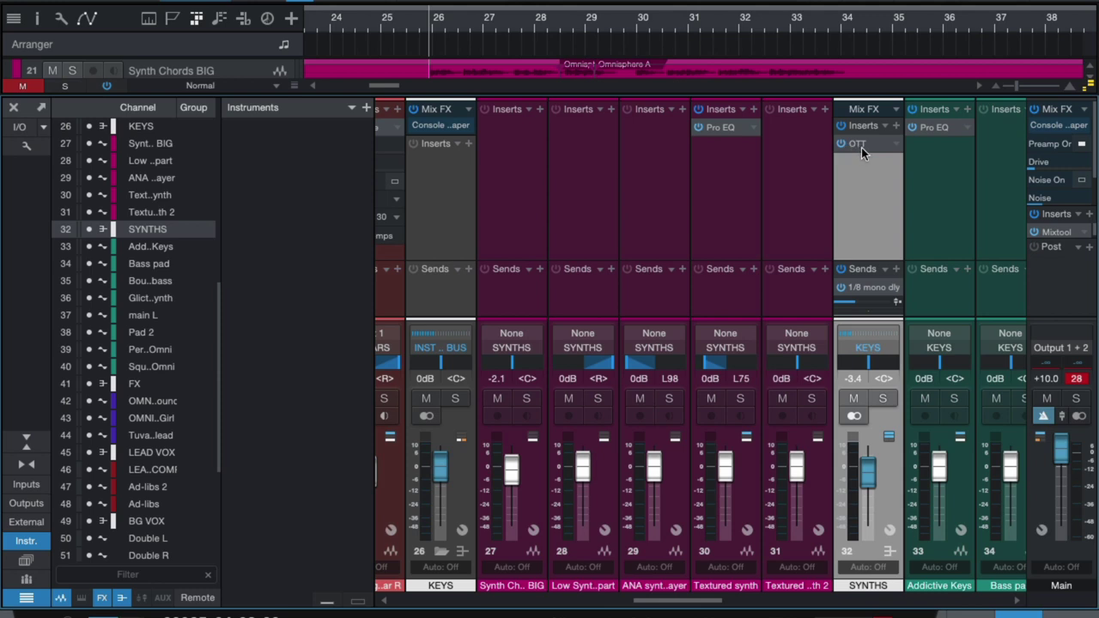
{"action": "left_click", "coordinate": [858, 144]}
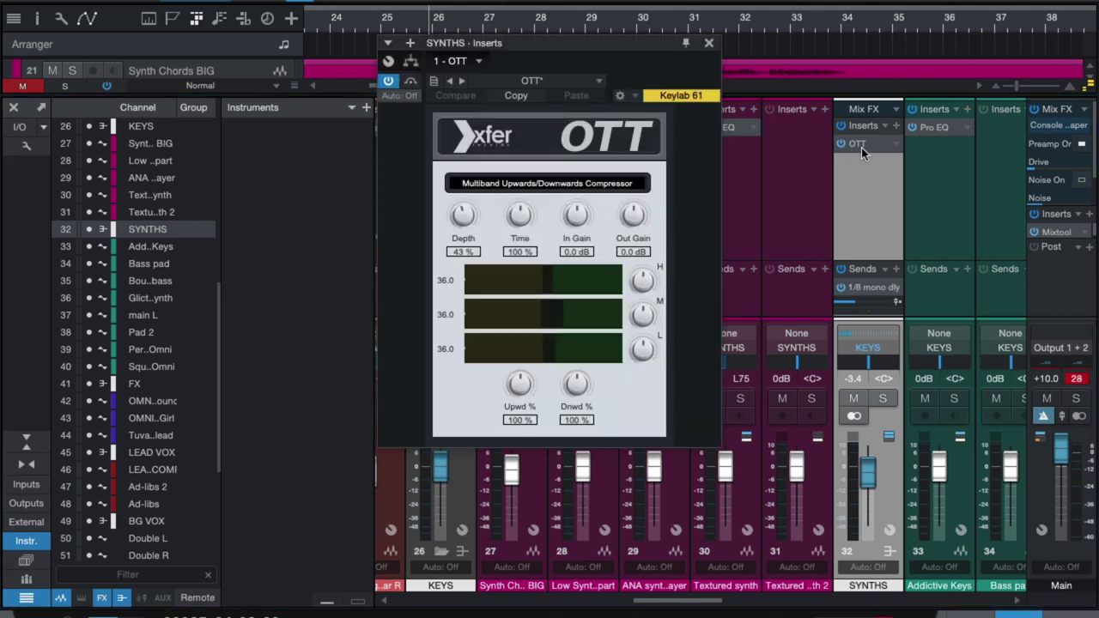
{"action": "left_click", "coordinate": [710, 43]}
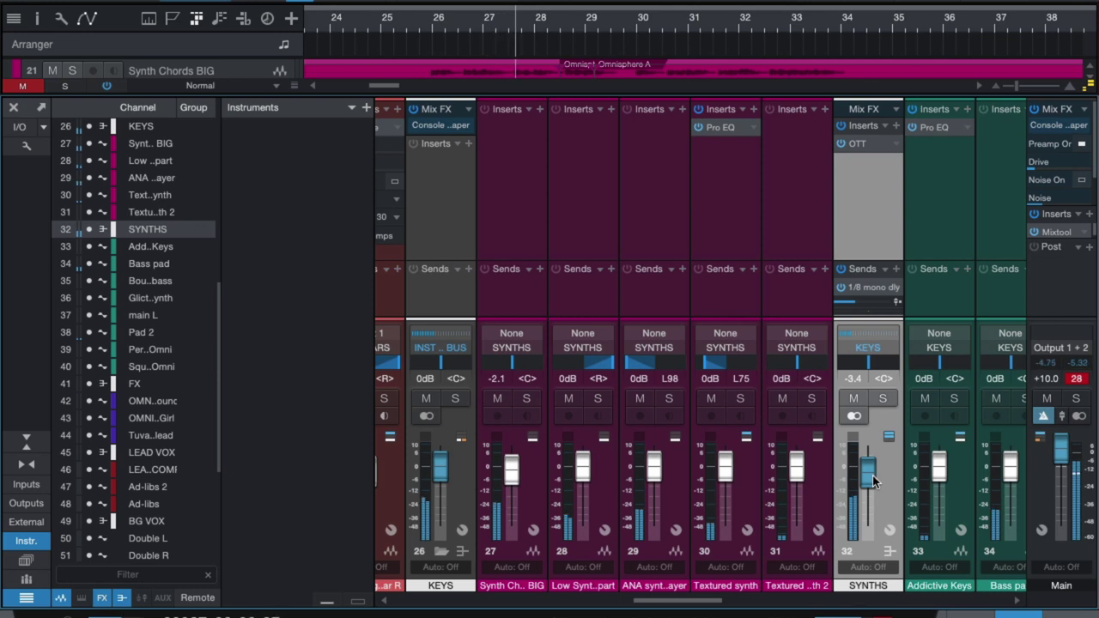
{"action": "left_click_drag", "start_coordinate": [867, 473], "coordinate": [868, 471]}
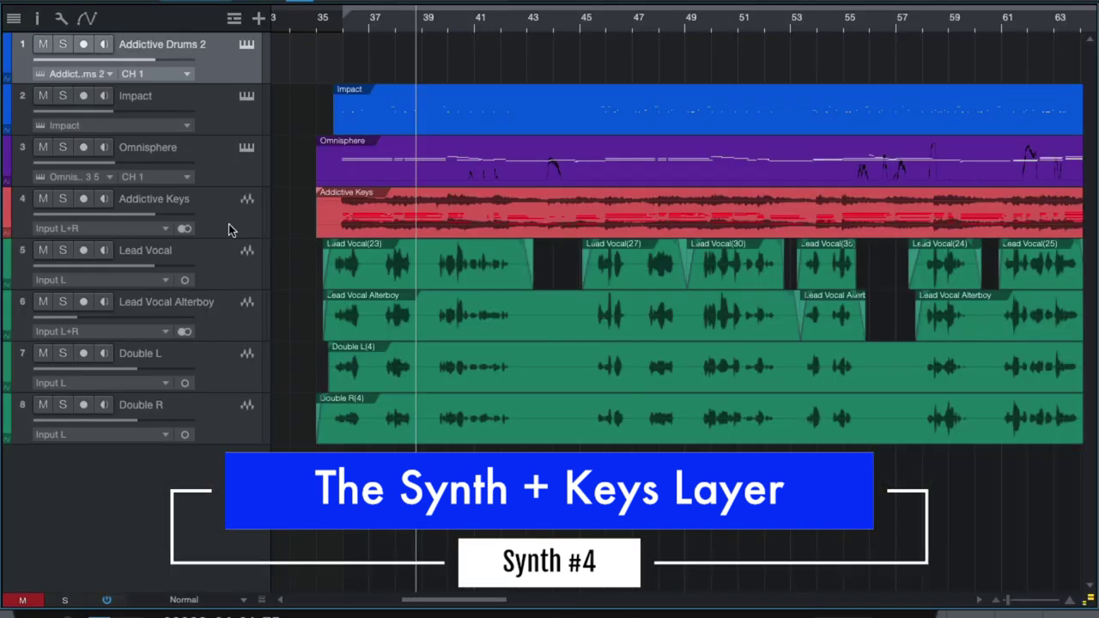
Step: Solo Omnisphere from bar 35, then Addictive Keys, then both together, then clear all solos
{"action": "left_click", "coordinate": [62, 148]}
{"action": "left_click", "coordinate": [320, 17]}
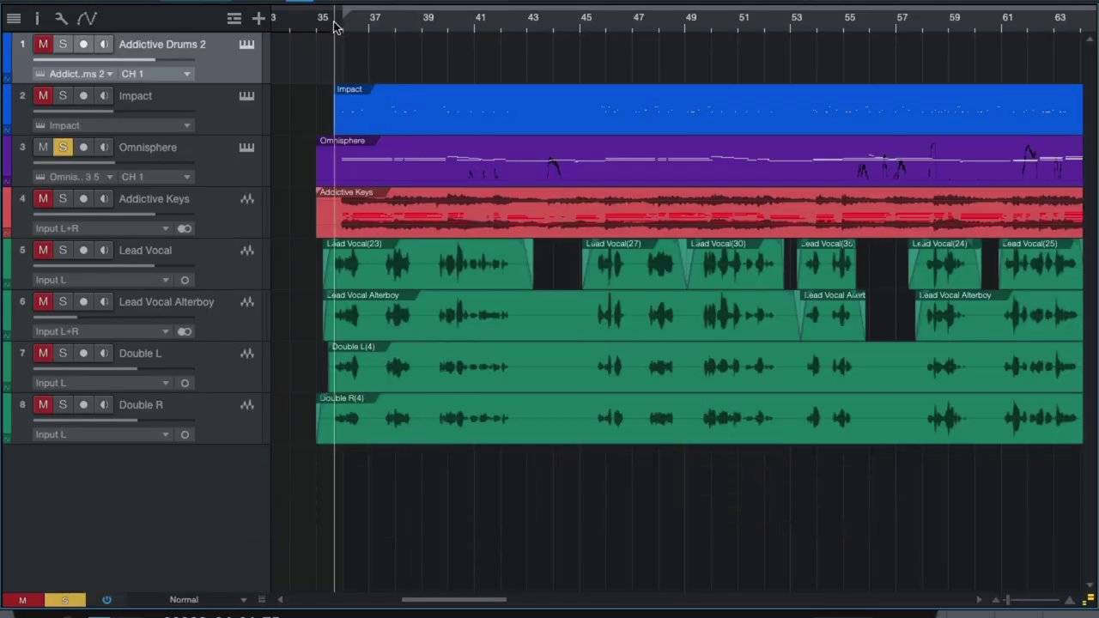
{"action": "left_click", "coordinate": [63, 148]}
{"action": "left_click", "coordinate": [60, 198]}
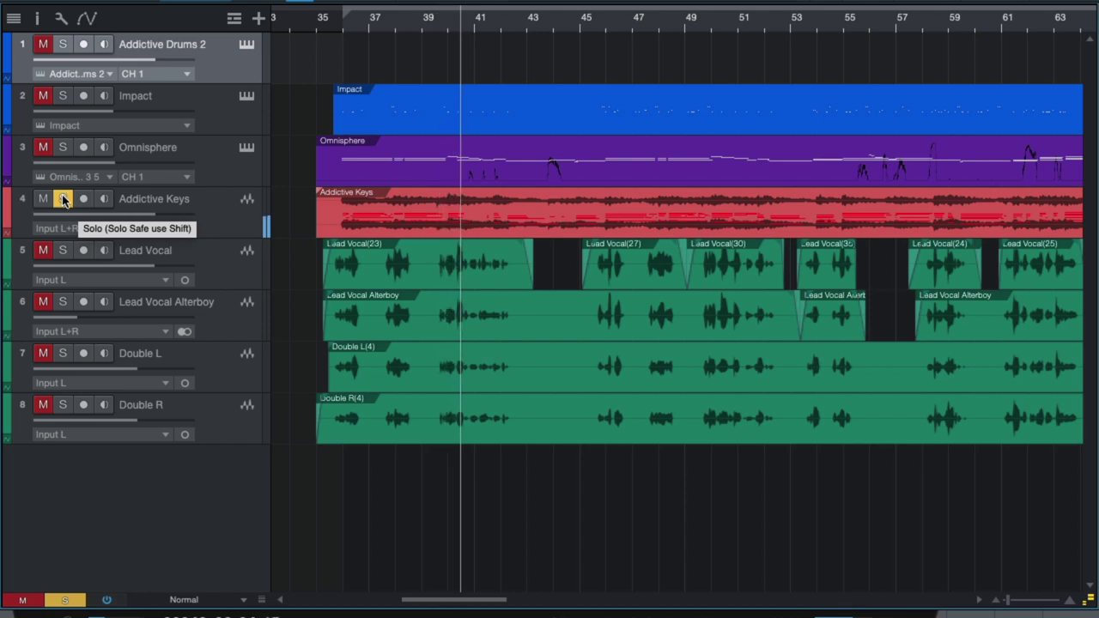
{"action": "left_click", "coordinate": [61, 148]}
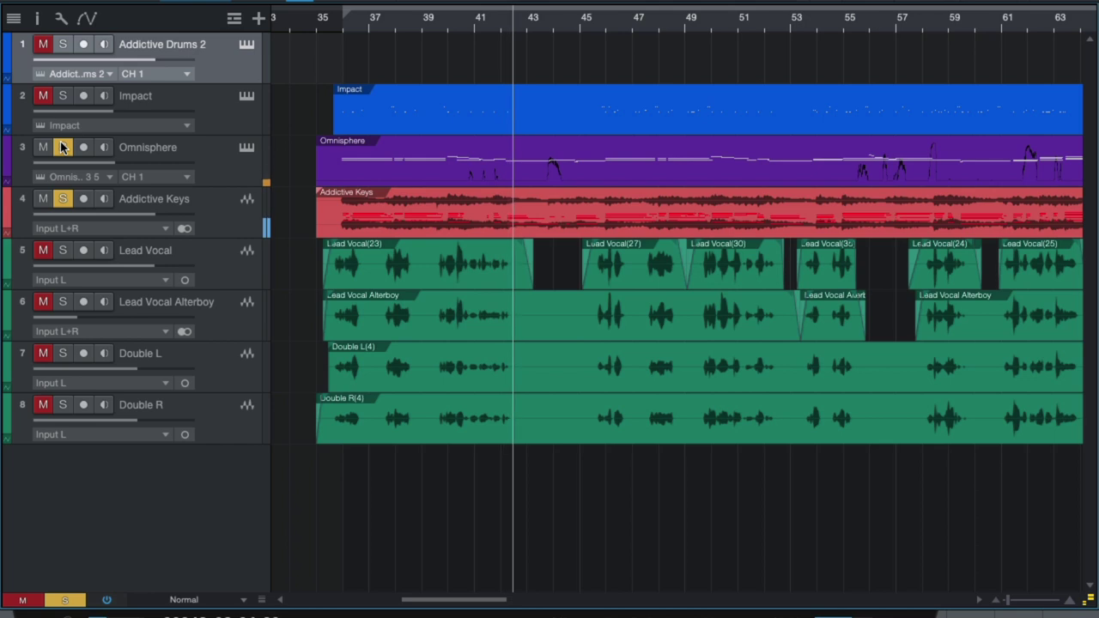
{"action": "left_click", "coordinate": [64, 600]}
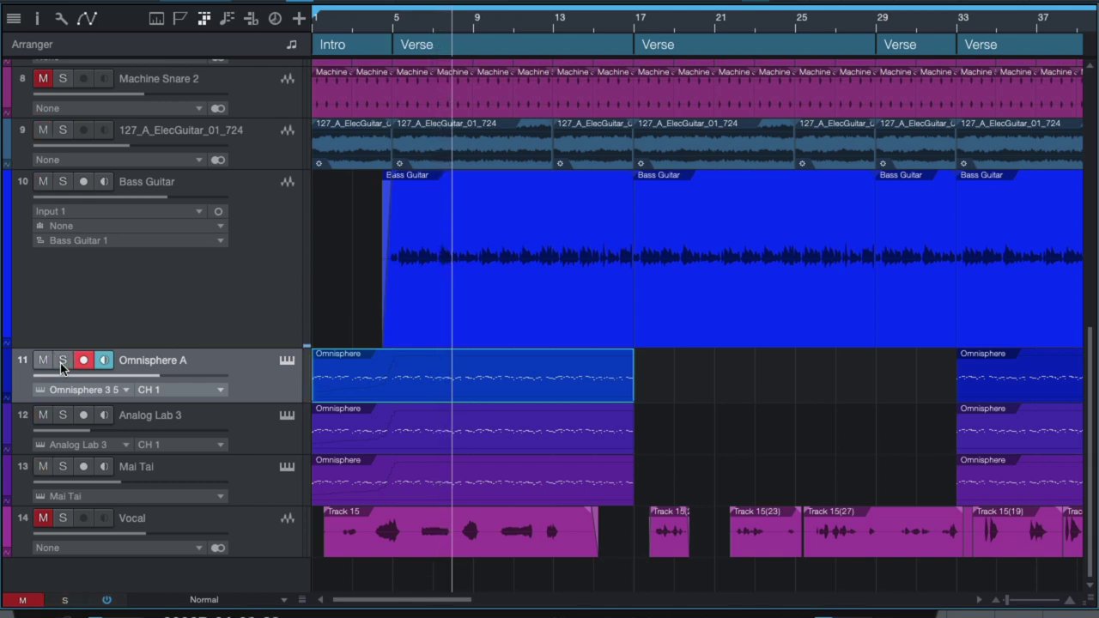
Step: Audition the Analog Lab 3 and Mai Tai tracks soloed, then unsolo both
{"action": "left_click", "coordinate": [507, 441]}
{"action": "left_click", "coordinate": [554, 490]}
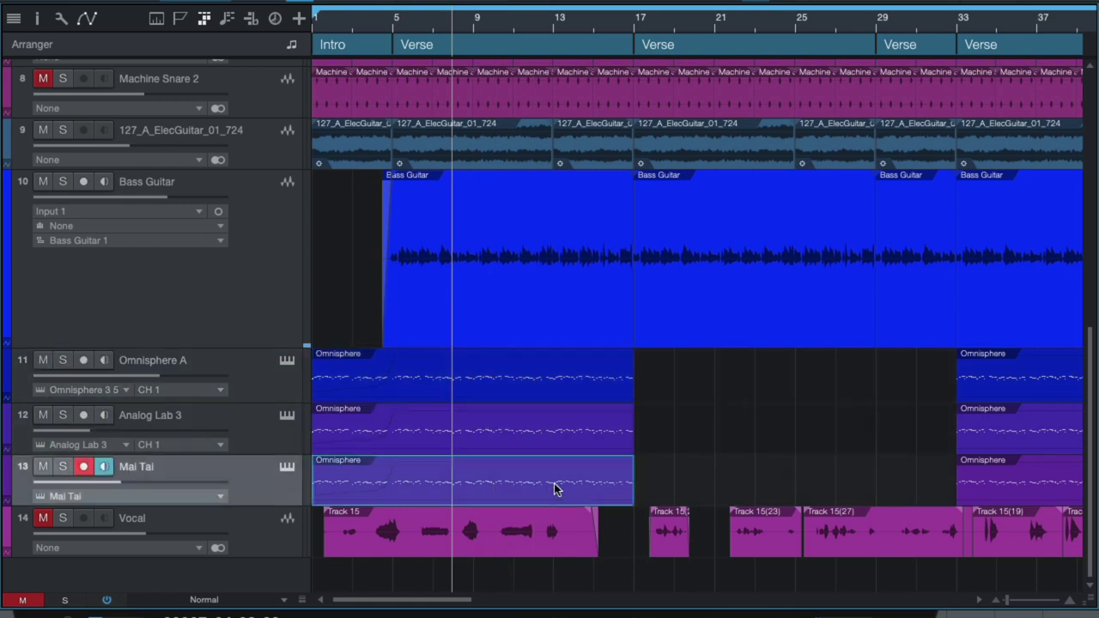
{"action": "left_click", "coordinate": [257, 445]}
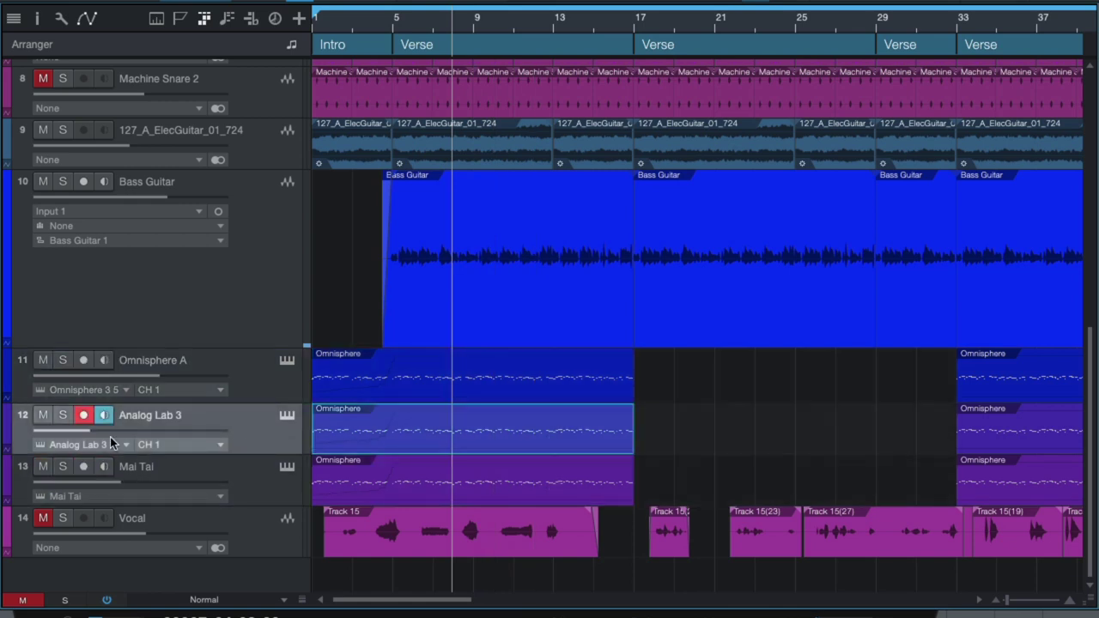
{"action": "left_click", "coordinate": [63, 414]}
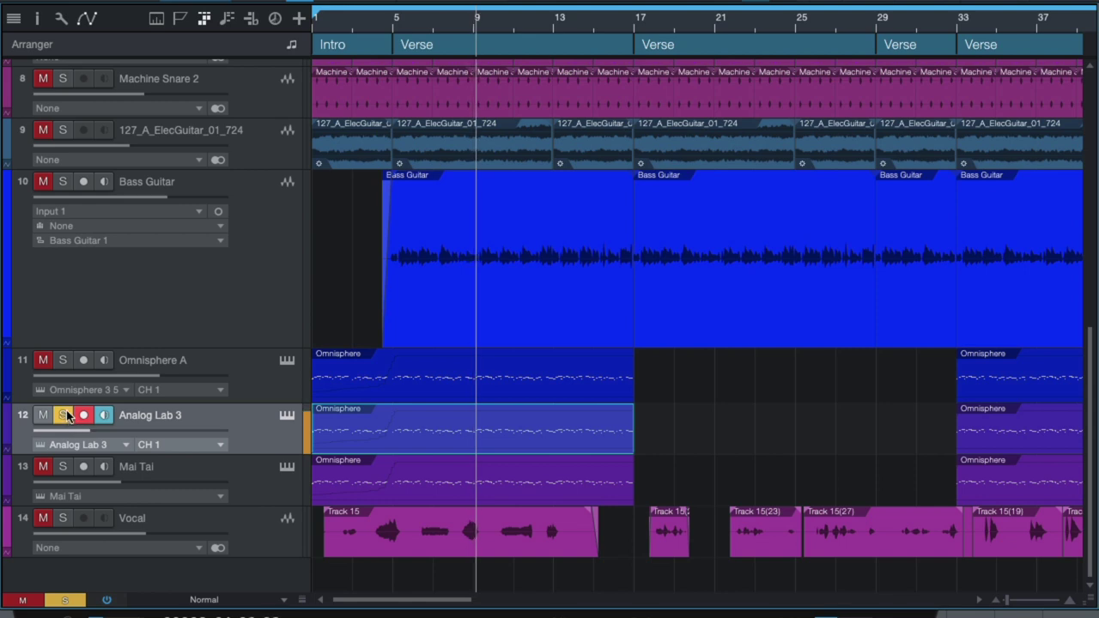
{"action": "left_click", "coordinate": [66, 414]}
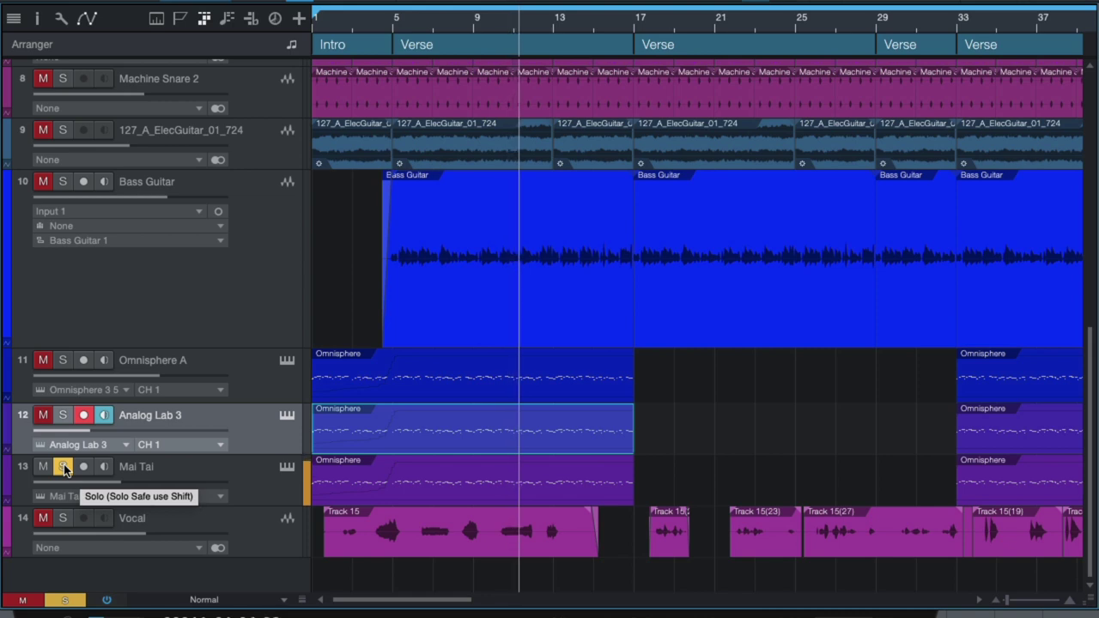
{"action": "left_click", "coordinate": [64, 466]}
{"action": "left_click", "coordinate": [83, 415]}
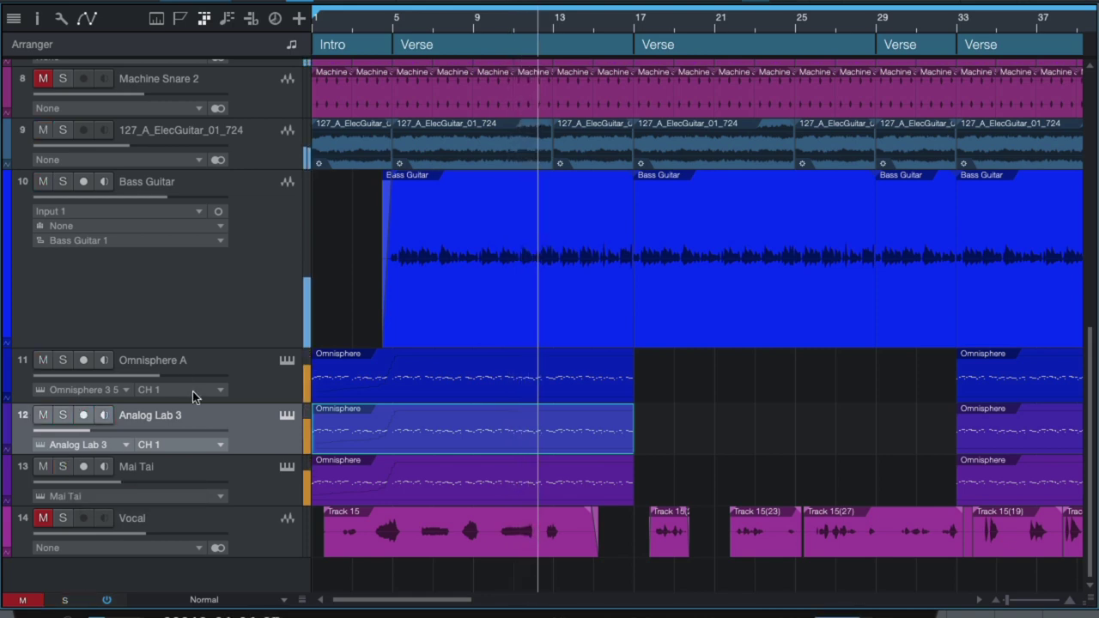
Step: Raise the Omnisphere A track volume to +1.3 dB
{"action": "left_click", "coordinate": [244, 391]}
{"action": "left_click", "coordinate": [84, 466]}
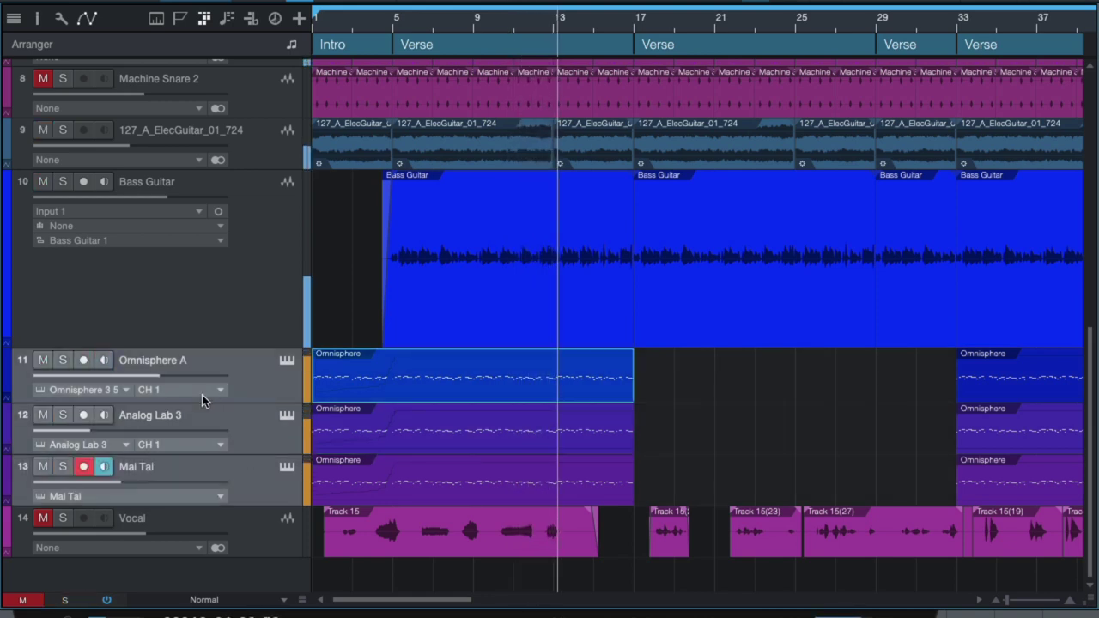
{"action": "left_click_drag", "start_coordinate": [182, 376], "coordinate": [209, 380]}
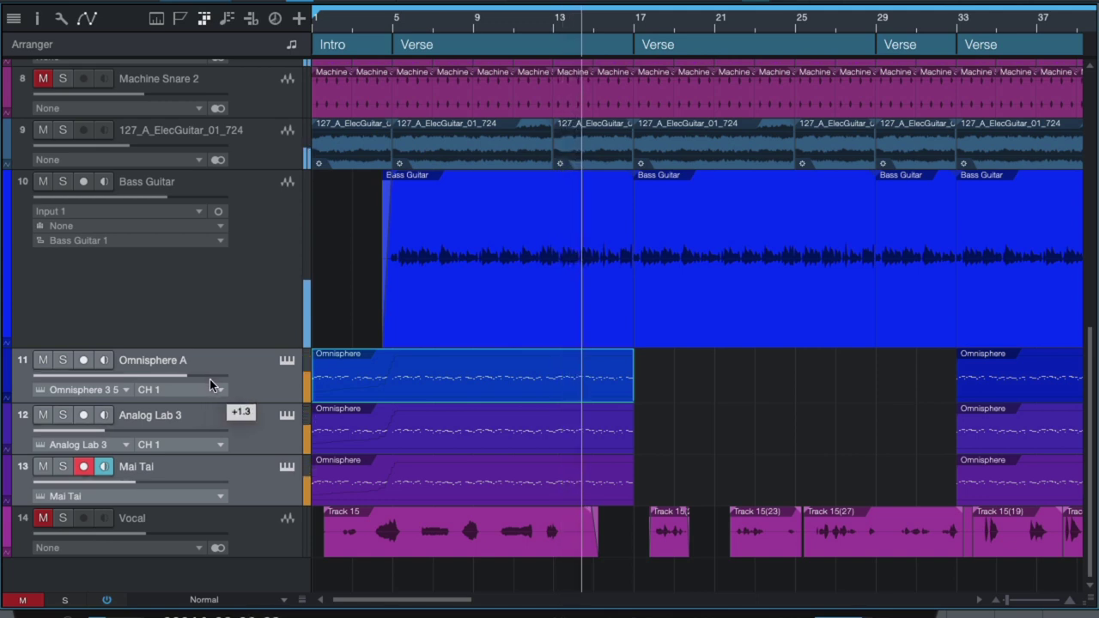
{"action": "left_click", "coordinate": [254, 379]}
{"action": "left_click", "coordinate": [83, 360]}
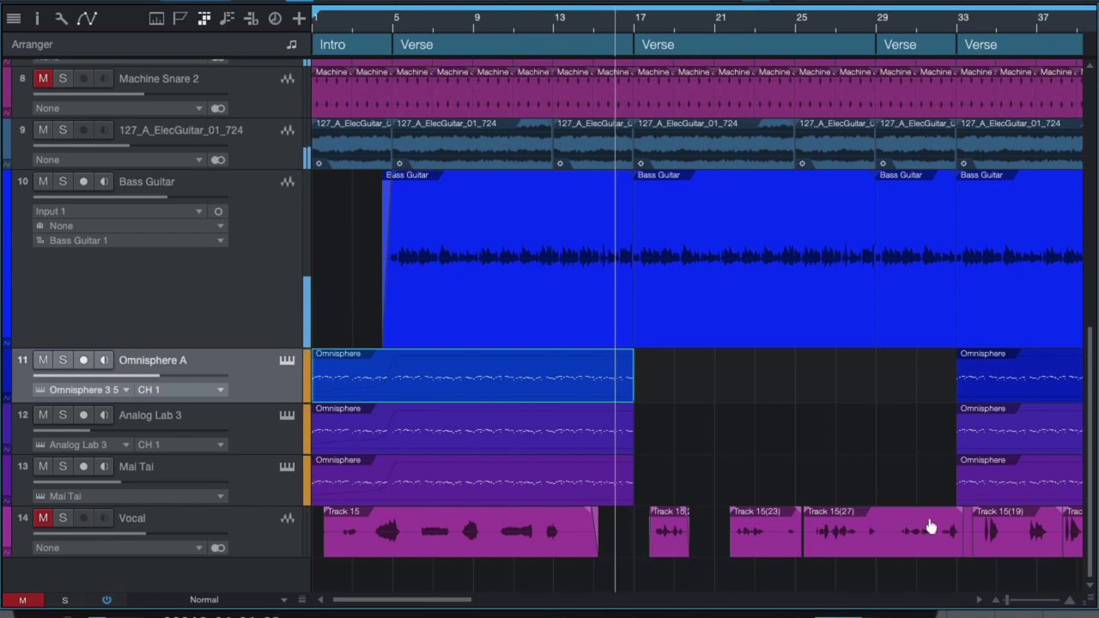
{"action": "left_click", "coordinate": [744, 446]}
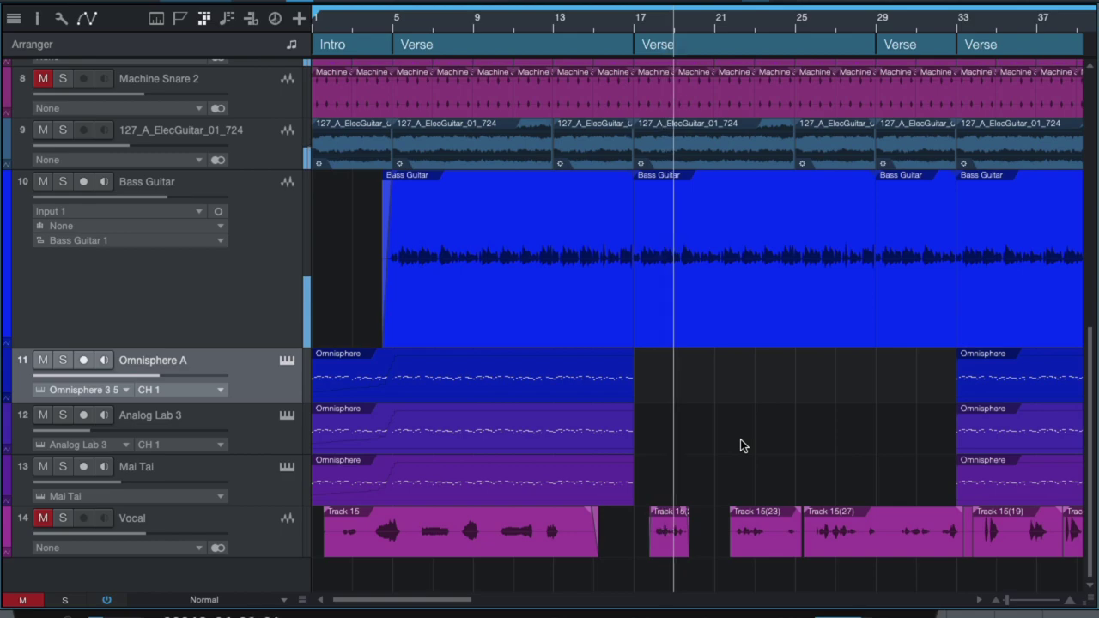
Step: Drag the Bass Guitar volume down to -6.0 dB
{"action": "left_click_drag", "start_coordinate": [147, 195], "coordinate": [132, 195]}
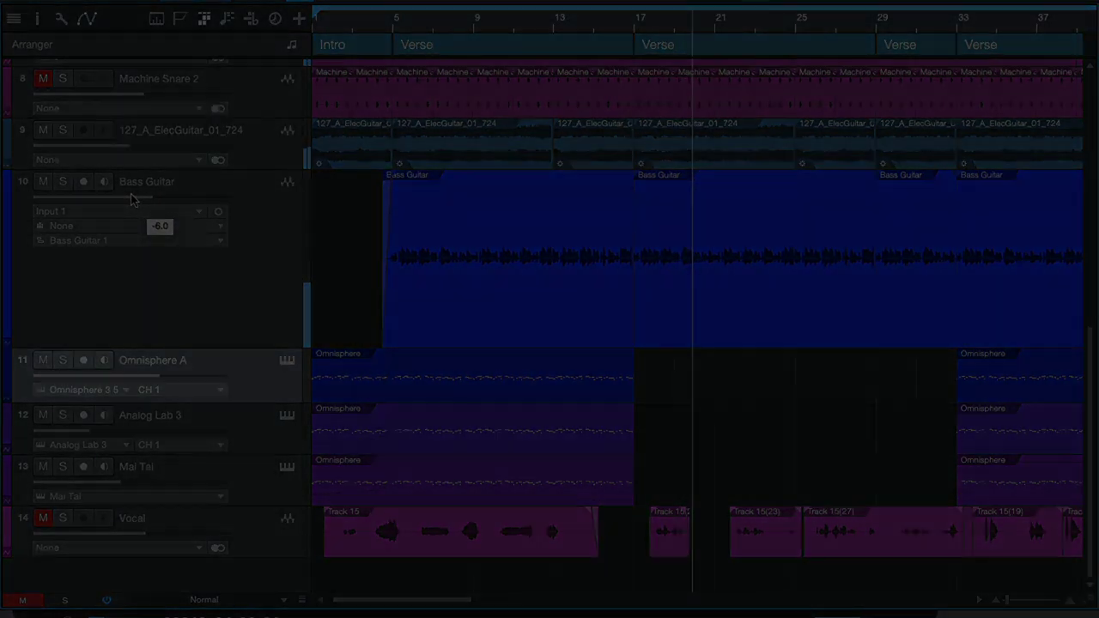